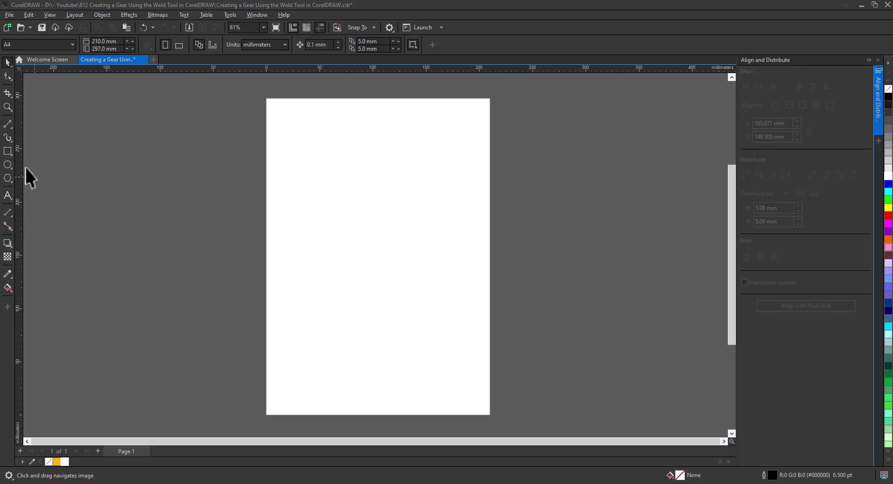
Draw a narrow vertical rectangle about 11 by 132 mm and chamfer all its corners by about 3 mm.
left_click(7, 150)
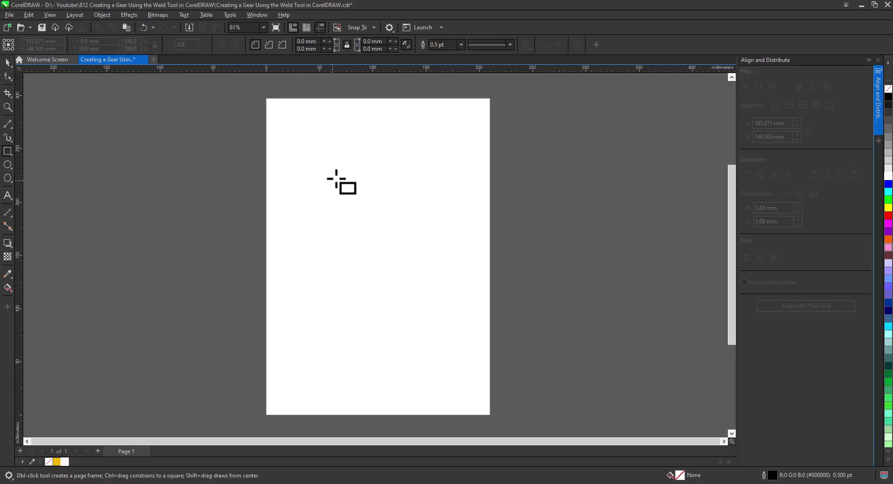
left_click_drag(349, 208, 357, 313)
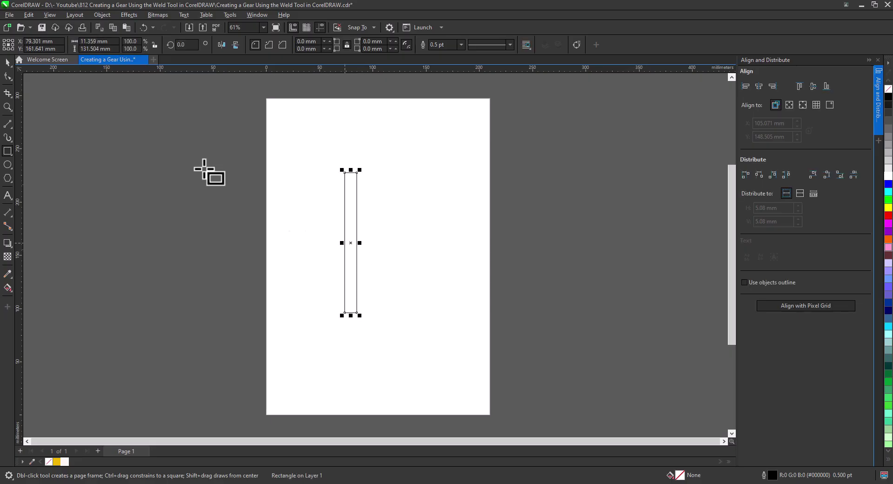
left_click(7, 76)
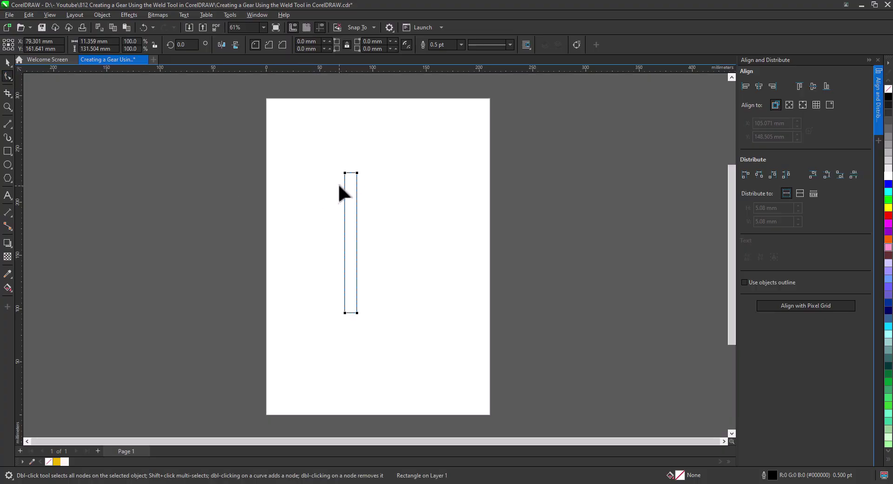
scroll(345, 173, "up", 3)
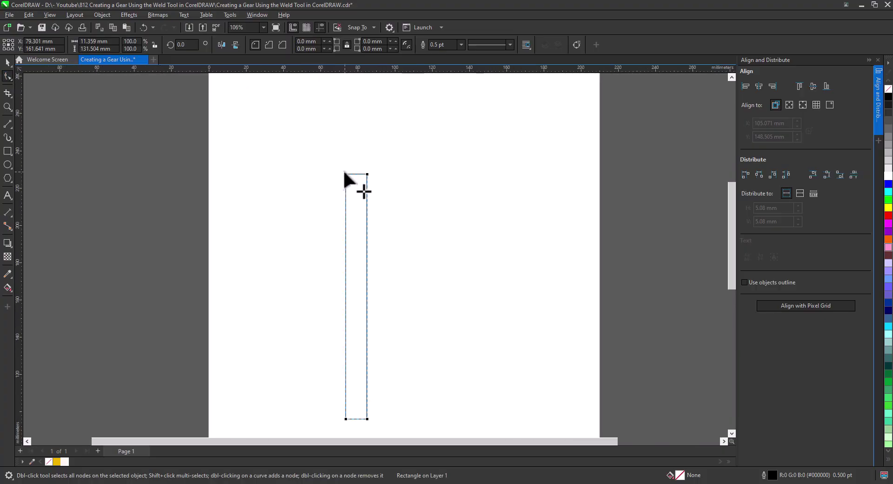
left_click(282, 44)
left_click_drag(345, 173, 344, 180)
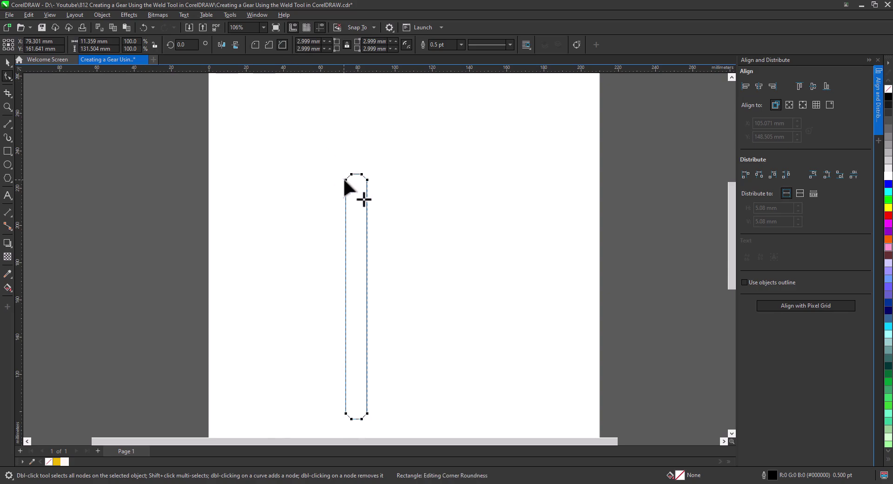
scroll(343, 178, "up", 5)
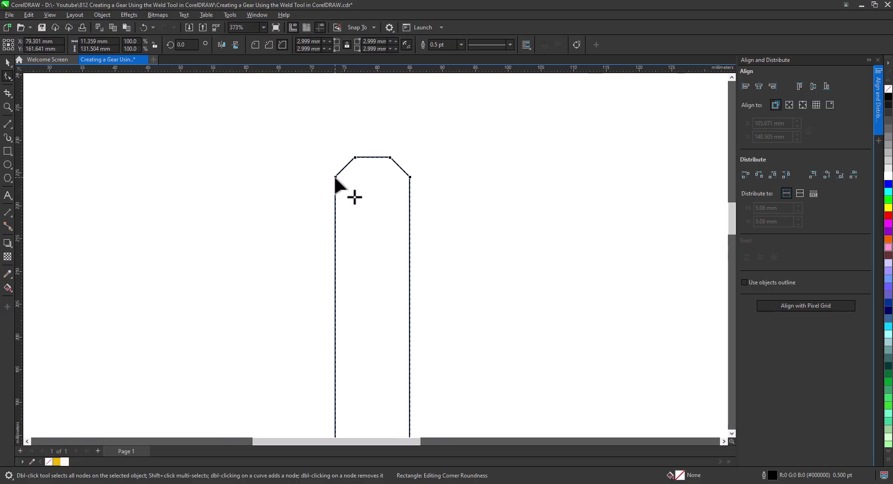
scroll(398, 270, "down", 6)
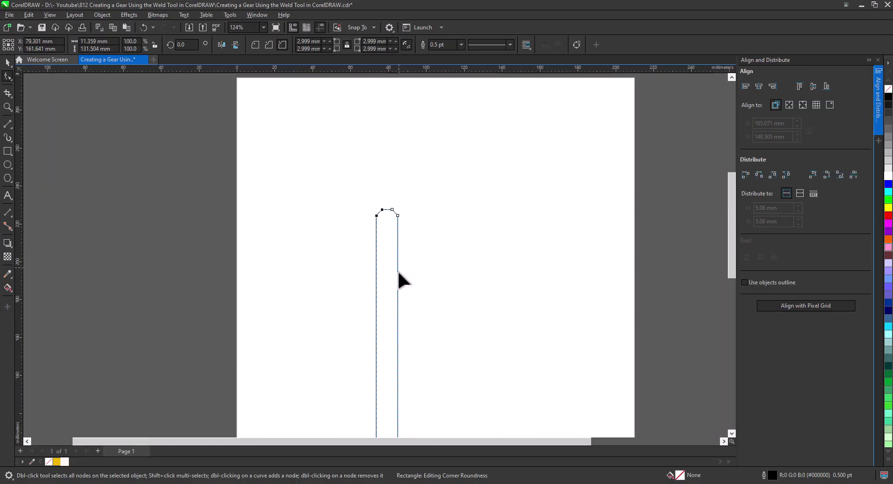
Move the chamfered rectangle closer to the page centre, to about X 114 mm and Y 157 mm.
left_click_drag(404, 308, 385, 269)
left_click(7, 64)
left_click_drag(303, 296, 360, 247)
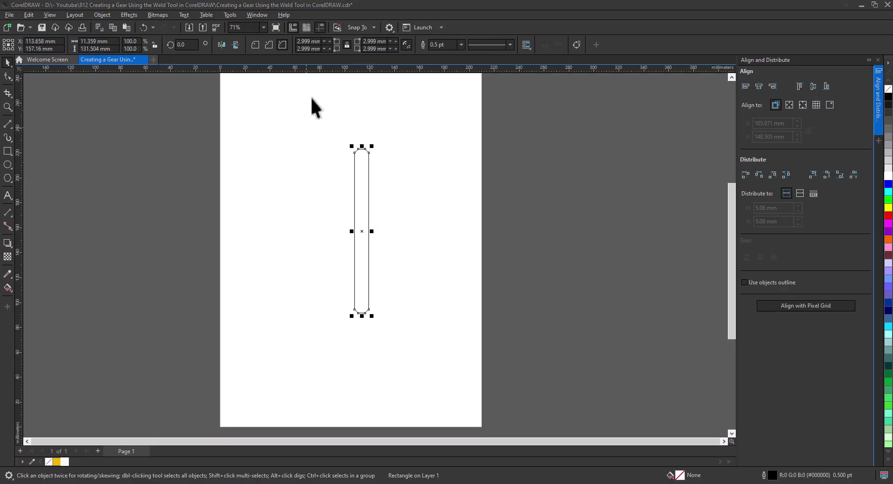
Rotate the chamfered rectangle about its centre by 15° with 11 copies to form a full ring of bars.
left_click(256, 15)
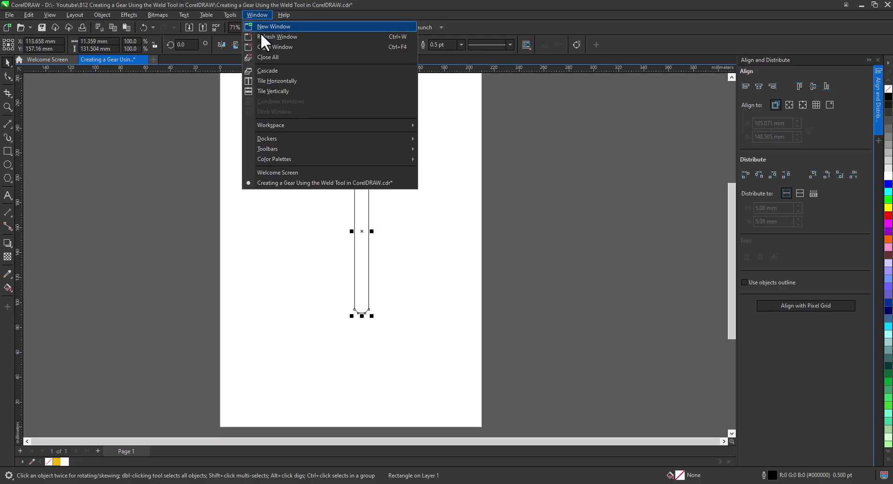
mouse_move(279, 140)
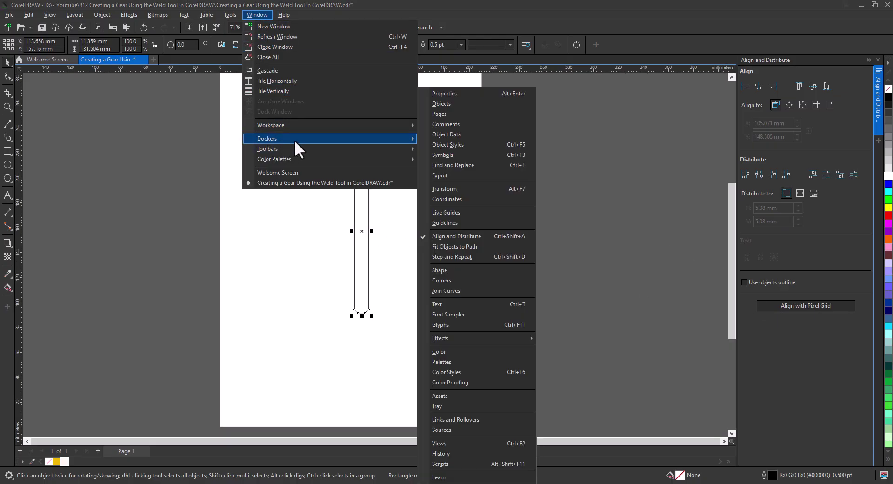
left_click(468, 188)
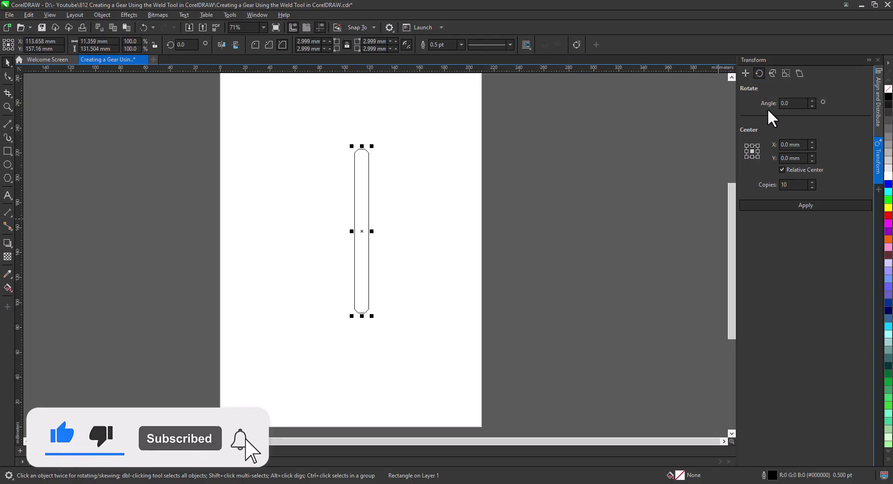
double_click(791, 103)
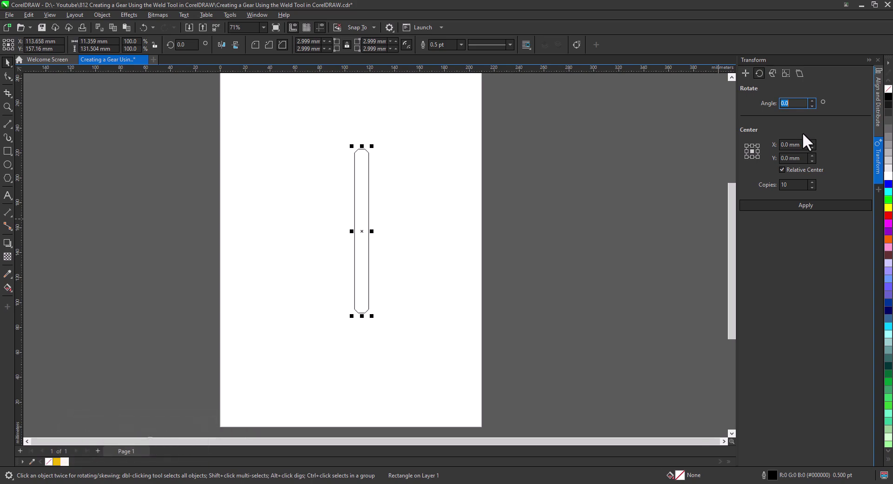
type("15")
double_click(797, 185)
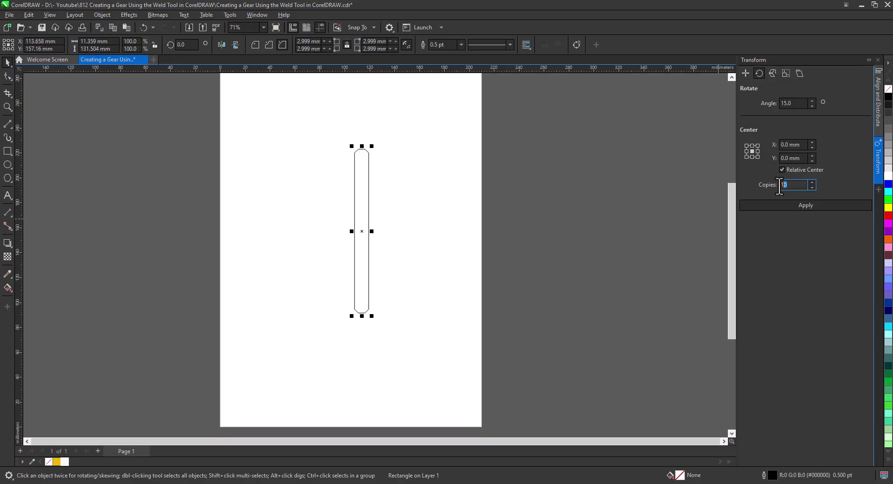
type("11")
left_click(810, 206)
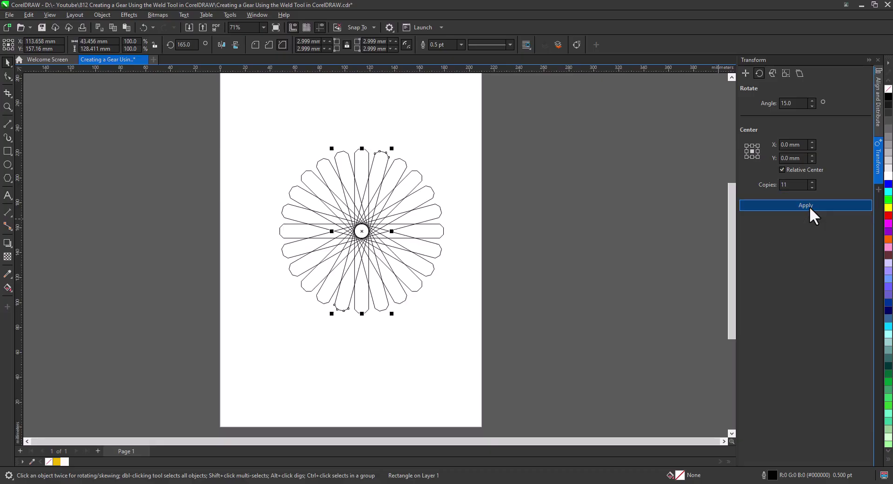
Draw a circle about 104 mm in diameter and centre it together with all the bars on the page.
left_click(879, 113)
scroll(325, 269, "up", 2)
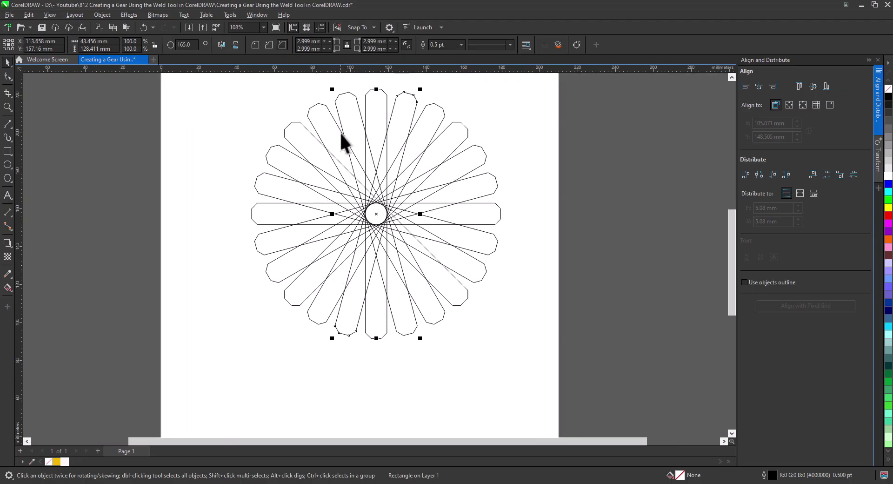
left_click(8, 165)
mouse_move(109, 145)
left_mouse_down()
mouse_move(275, 329)
mouse_move(299, 351)
mouse_move(312, 347)
left_mouse_up()
left_click(7, 62)
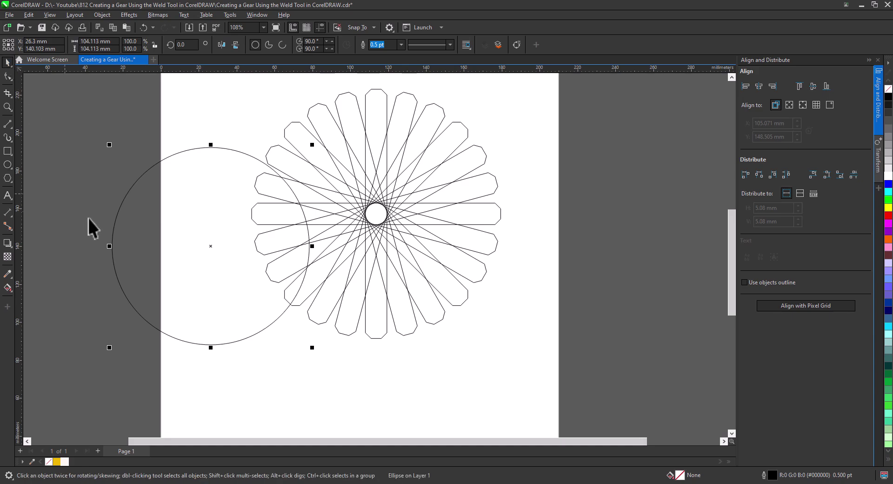
key("ctrl+a")
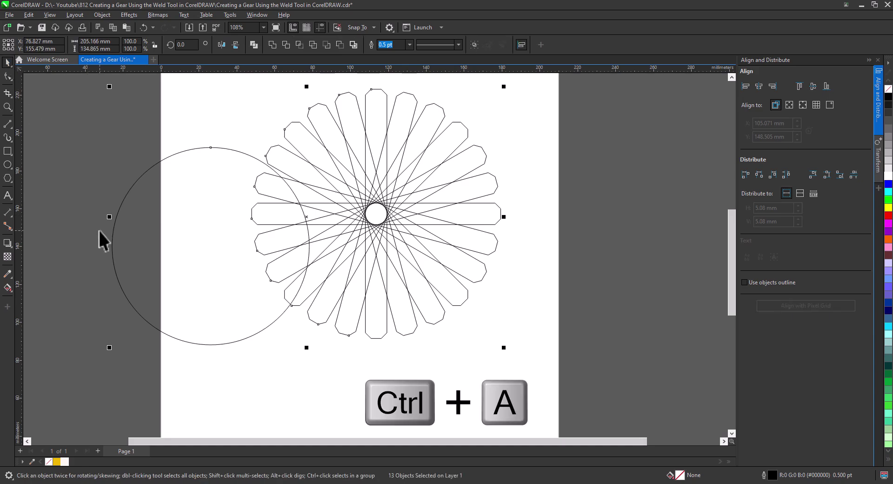
key("p")
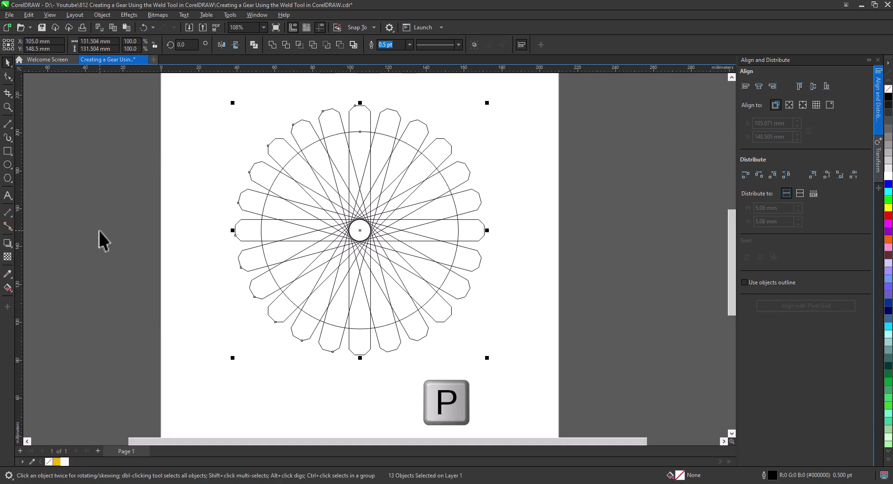
Enlarge the circle about its centre until its edge lies just inside the chamfered ends of the bars.
left_click(478, 328)
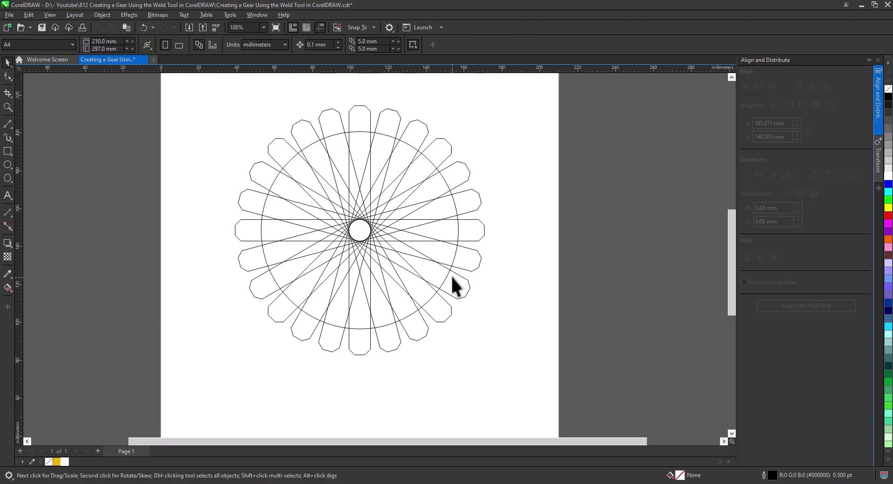
left_click(451, 267)
left_click_drag(461, 334, 478, 348)
Weld the circle and all the rotated bars into a single gear outline.
mouse_move(543, 387)
left_mouse_down()
mouse_move(206, 149)
mouse_move(175, 94)
left_mouse_up()
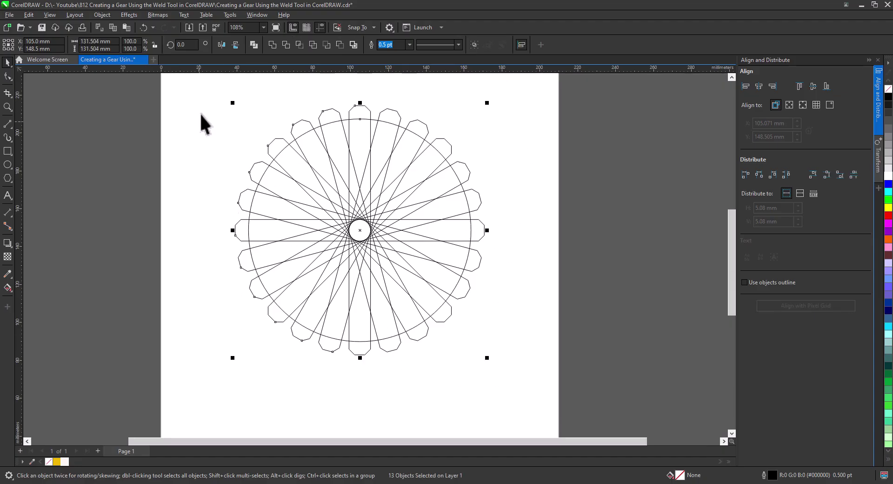
left_click(273, 44)
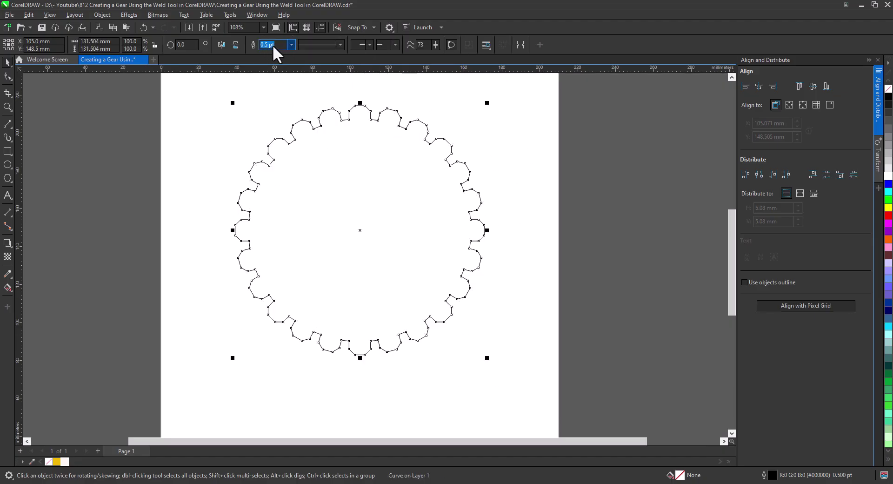
left_click(339, 227)
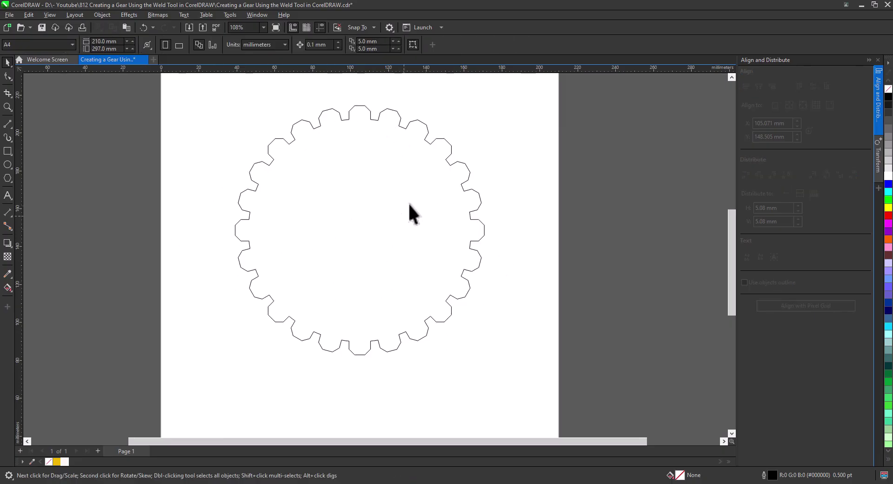
Draw a circle about 67 mm in diameter inside the gear and centre it on the page.
left_click(8, 168)
left_click_drag(300, 172, 402, 299)
left_click(8, 62)
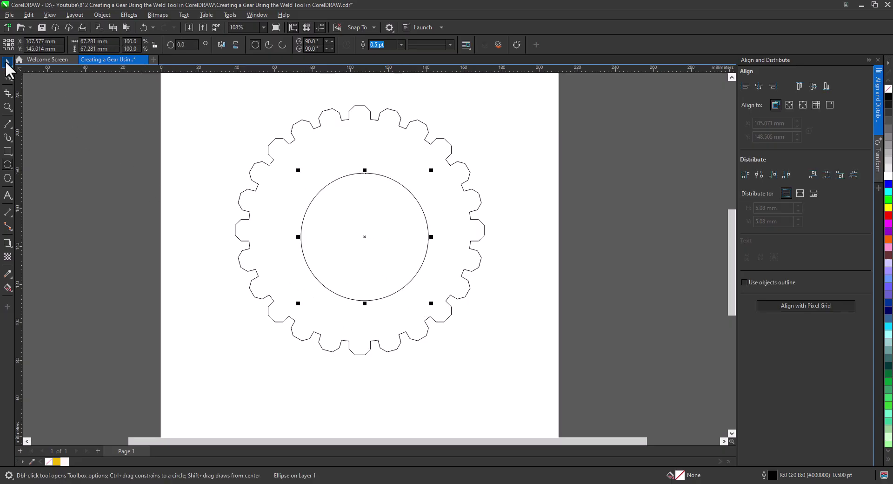
key("p")
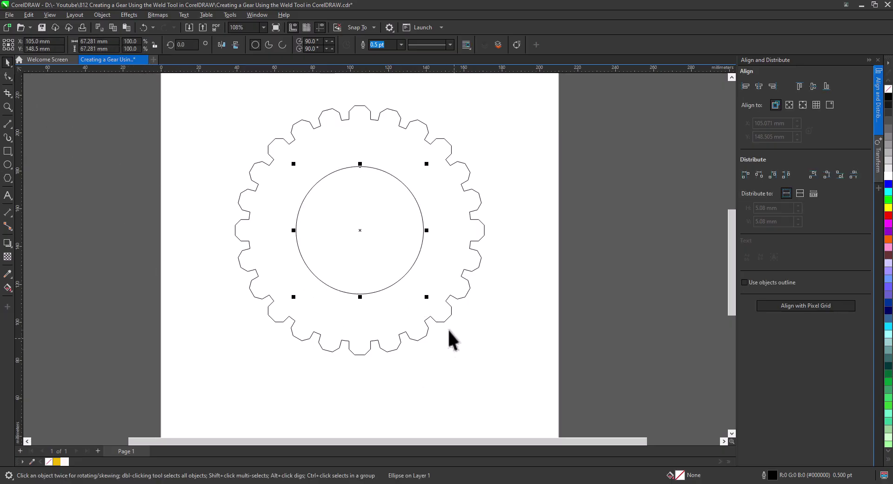
Enlarge the inner circle about its centre and combine it with the gear to cut a round hole.
left_click_drag(428, 297, 439, 311)
left_click(463, 269, "shift")
right_click(463, 260)
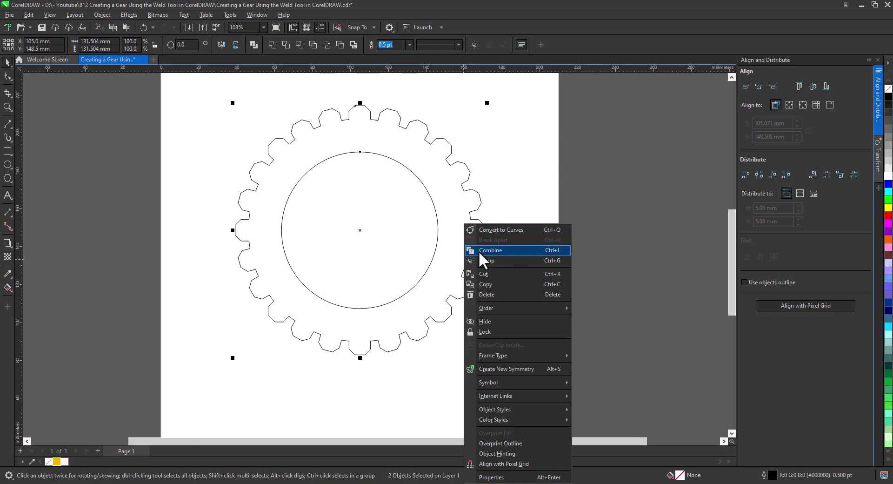
left_click(480, 251)
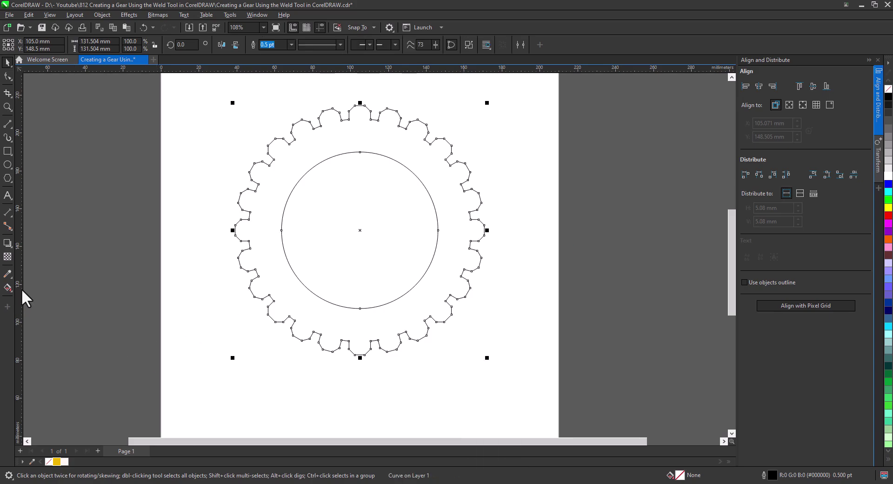
Apply a linear fountain fill from gold to white, running diagonally from the gear's upper left to its lower right.
left_click(8, 287)
left_click_drag(358, 107, 359, 230)
left_click_drag(361, 265, 359, 354)
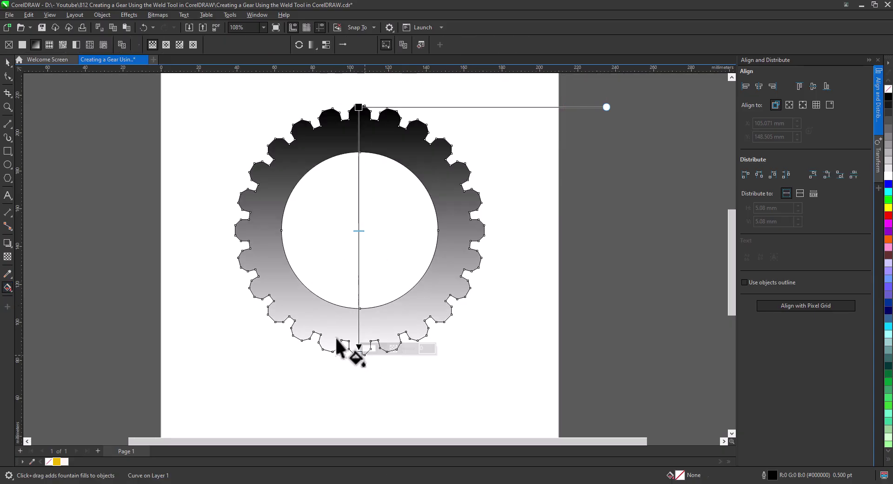
left_click_drag(359, 112, 358, 108)
left_click_drag(359, 108, 294, 125)
left_click_drag(357, 355, 427, 331)
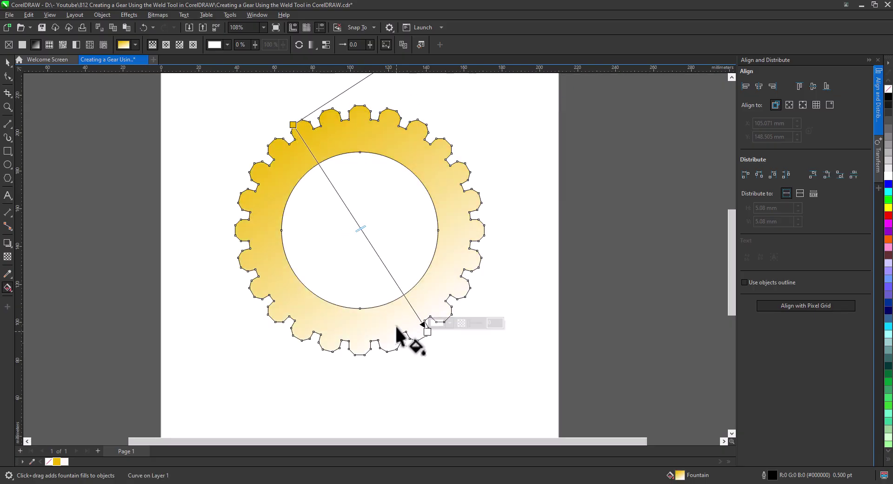
left_click(10, 58)
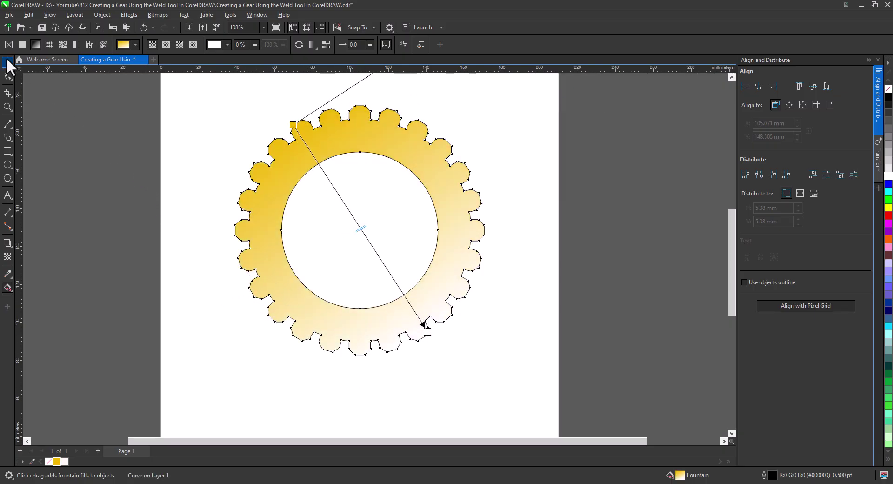
Colour the gear's outline gold and set the outline width to 1.5 pt.
right_click(57, 463)
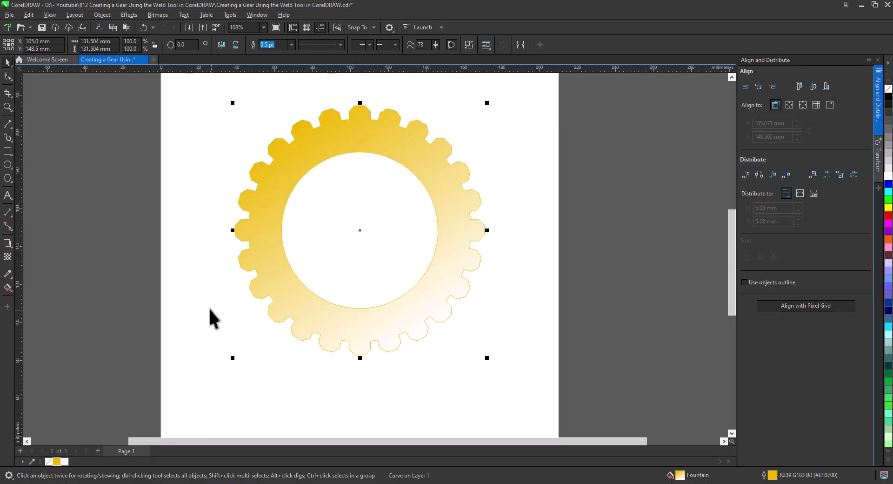
left_click(292, 44)
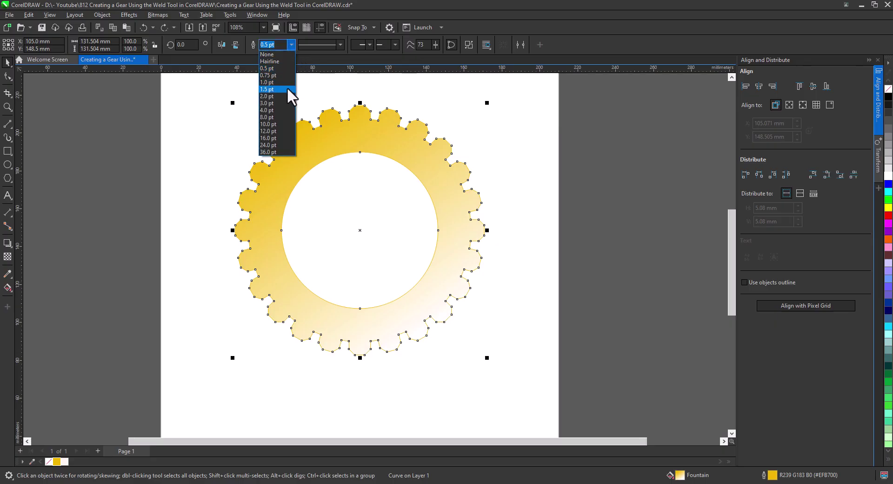
left_click(287, 87)
left_click(465, 292)
left_click(462, 293)
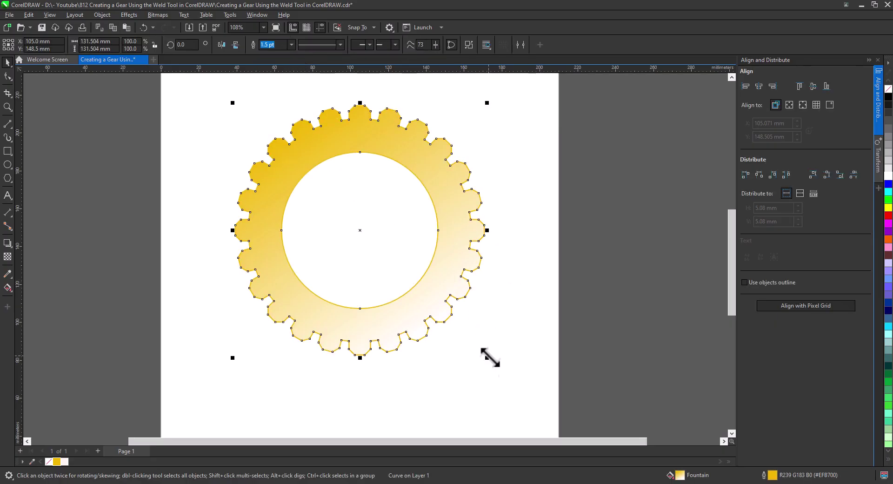
Scale the gear down proportionally about its centre to about 117 mm across.
left_click_drag(488, 357, 476, 353)
left_click(167, 259)
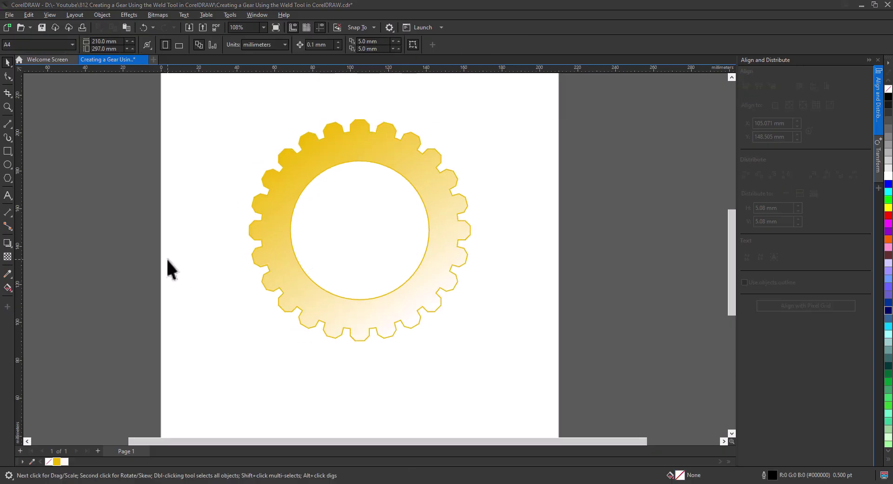
Add a perspective to the gear and pull its two left corners and upper right corner inward so it appears tilted.
left_click(293, 183)
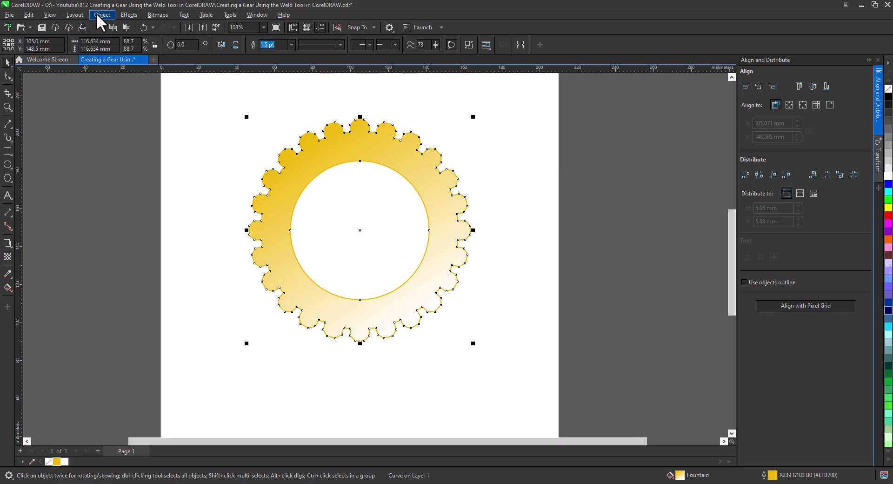
left_click(98, 14)
mouse_move(157, 241)
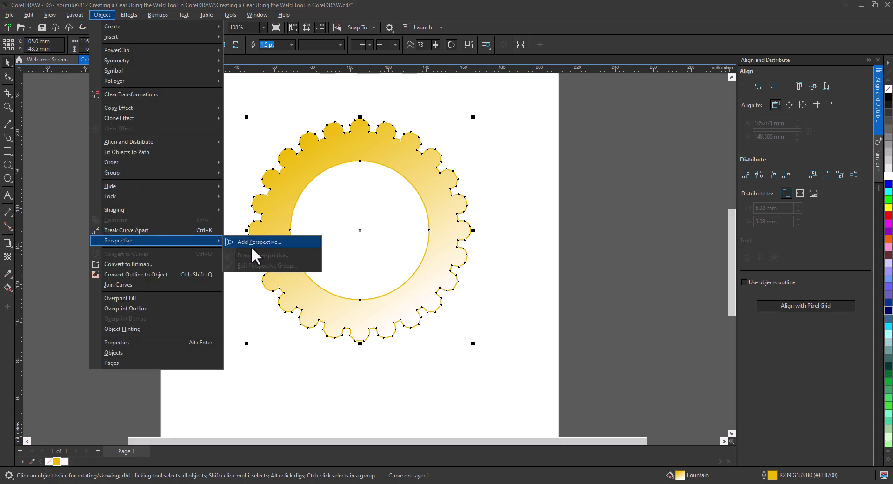
left_click(275, 242)
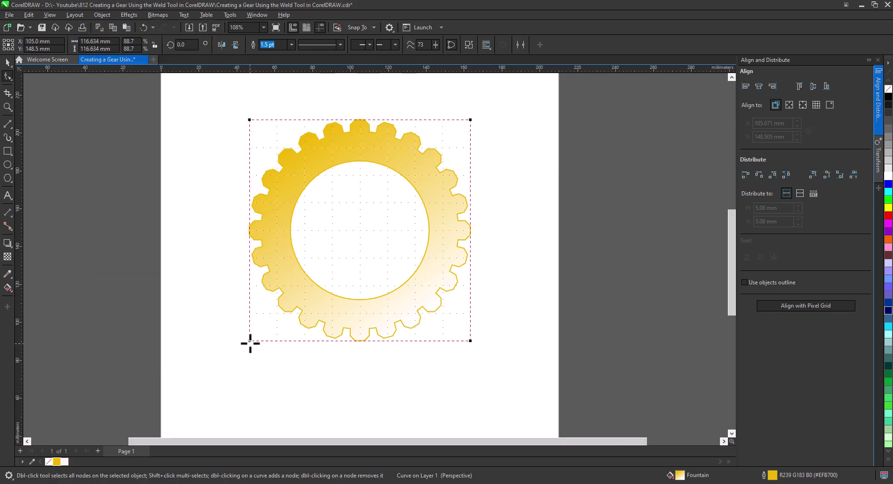
left_click_drag(249, 341, 285, 312)
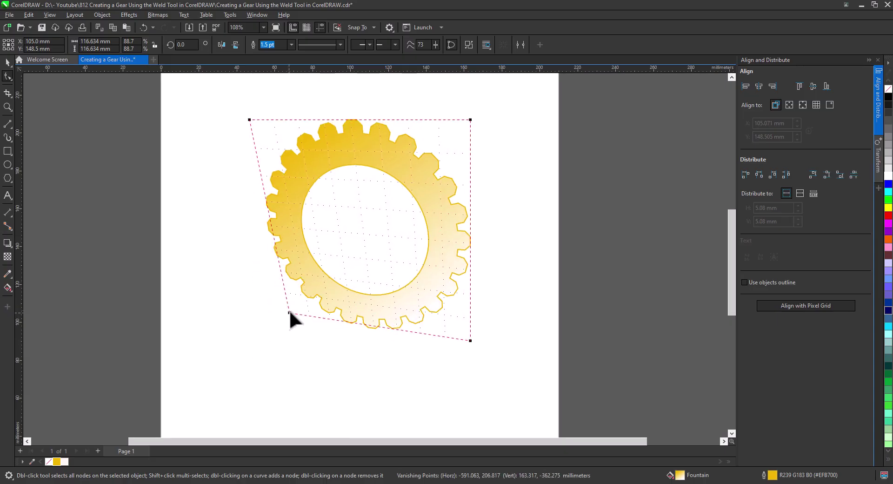
left_click_drag(249, 119, 279, 112)
left_click_drag(286, 312, 316, 297)
left_click_drag(471, 120, 451, 130)
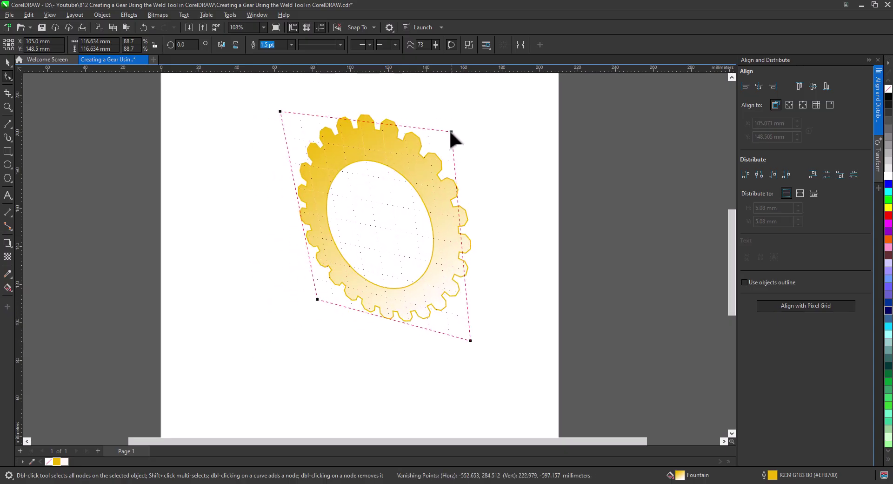
Narrow the gear's perspective to about 81 by 109 mm and move it down and left, centred at about X 86, Y 139 mm.
left_click_drag(282, 112, 284, 122)
left_click_drag(454, 138, 444, 125)
left_click_drag(284, 123, 284, 111)
left_click_drag(317, 298, 326, 308)
key("space")
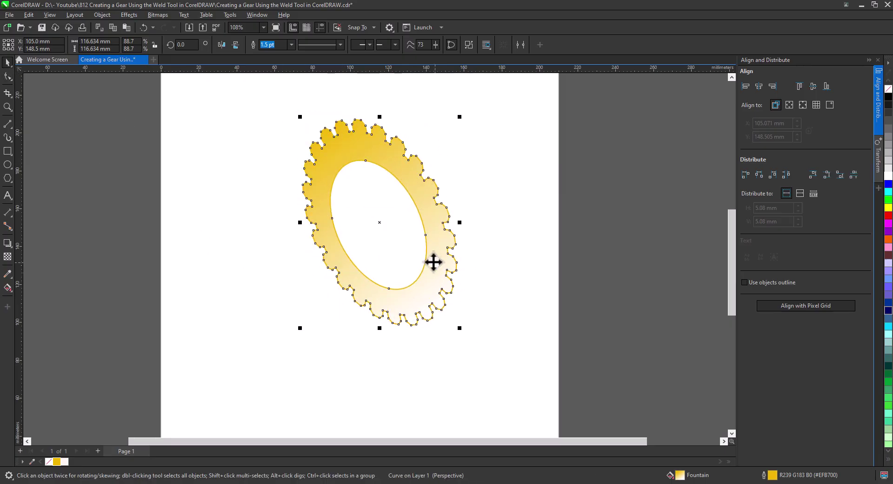
left_click_drag(423, 273, 367, 299)
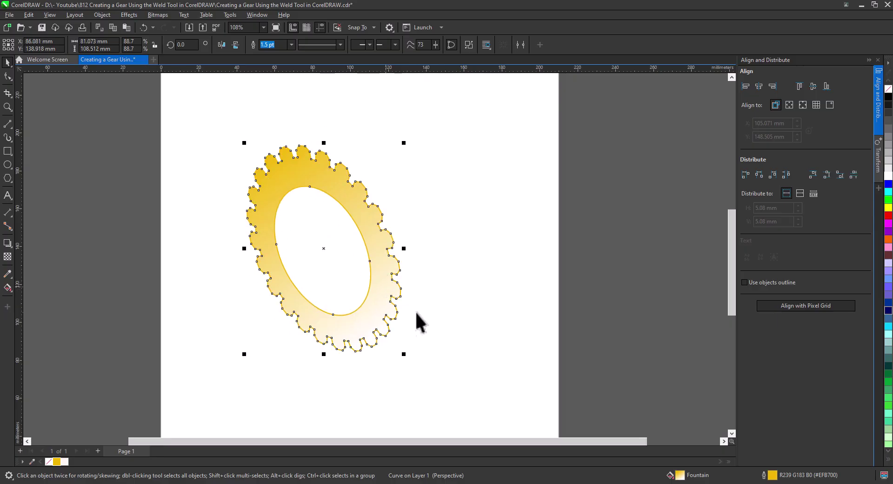
left_click(453, 322)
Extrude the tilted gear backward to the upper right, with its vanishing point about 68 mm across and 20 mm up.
left_click(313, 334)
left_click(9, 242)
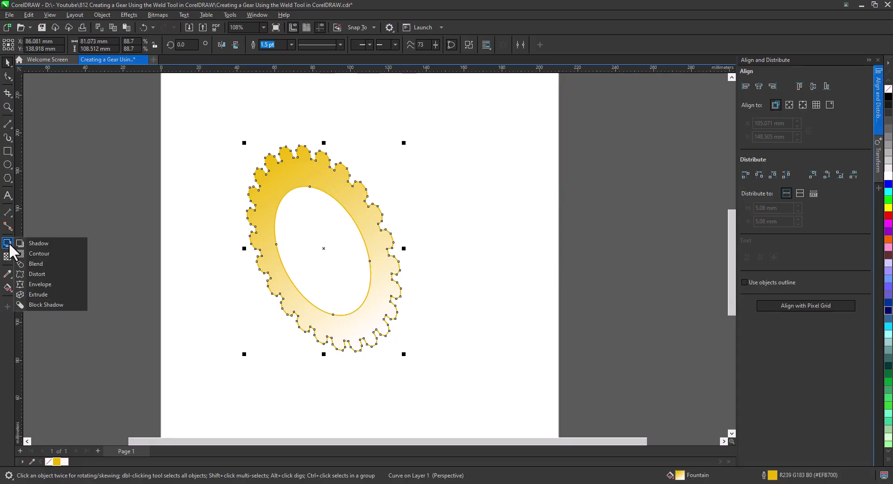
left_click(57, 295)
mouse_move(349, 289)
left_mouse_down()
mouse_move(399, 225)
mouse_move(454, 210)
left_mouse_up()
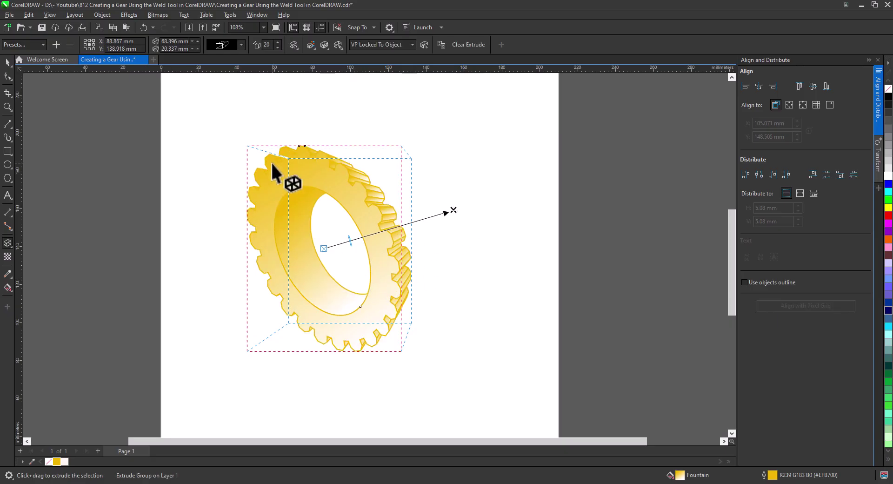
Change the extrusion to the parallel, non-tapering backward type and shorten its depth to about 9 mm across and 4 mm up.
left_click(241, 44)
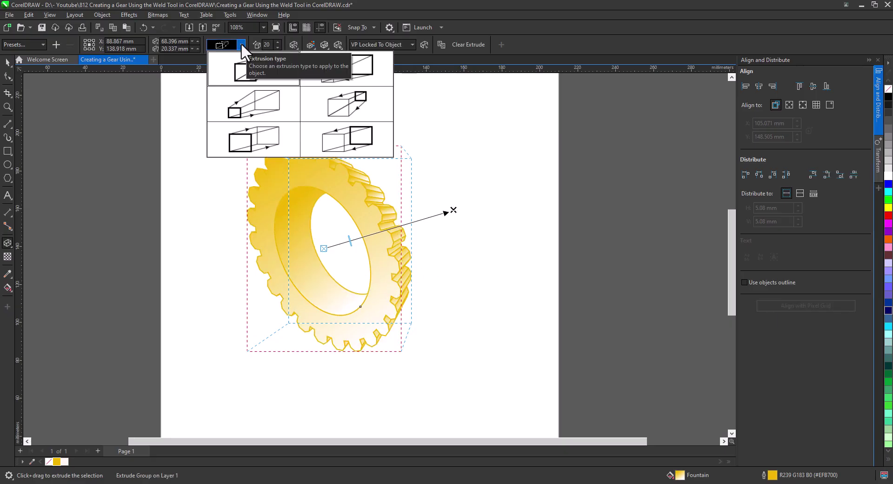
left_click(252, 150)
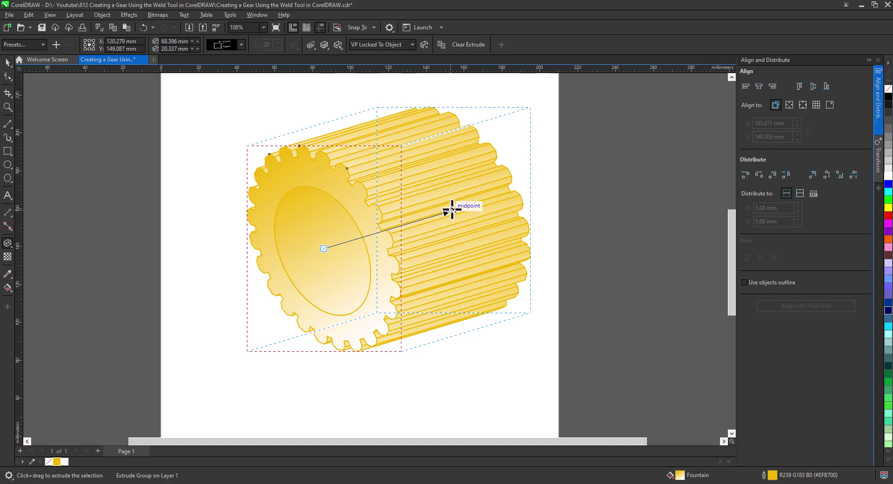
left_click_drag(452, 209, 343, 237)
scroll(363, 246, "up", 3)
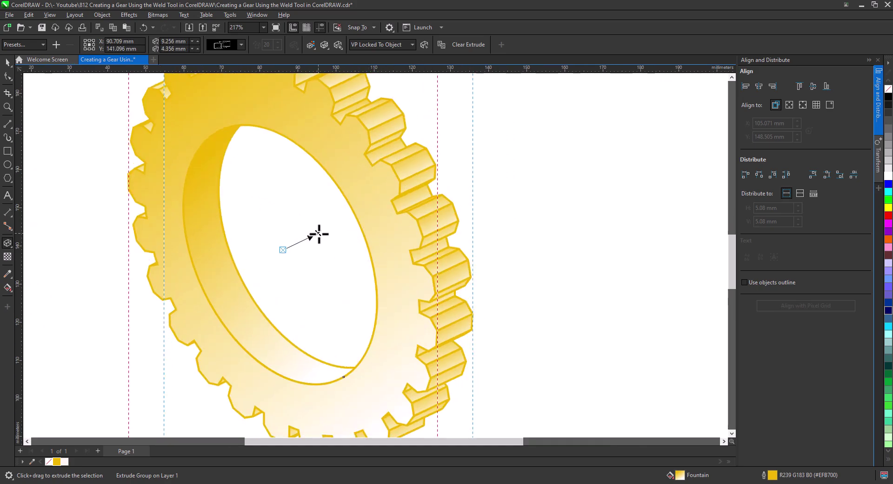
scroll(365, 270, "down", 2)
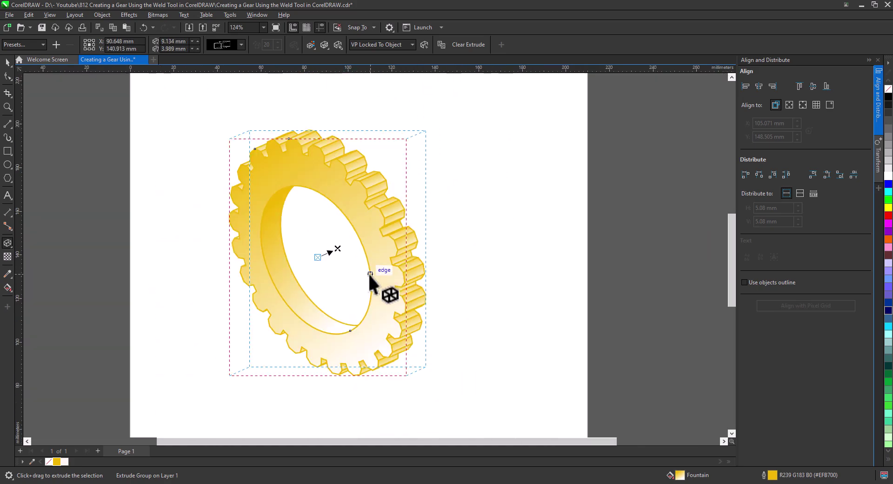
left_click(5, 62)
left_click(214, 231)
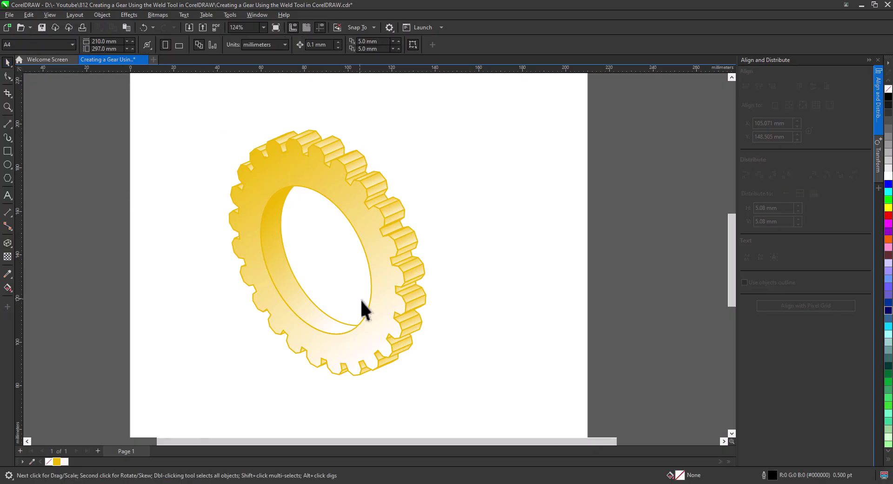
Adjust the front face's fountain fill so gold starts at its upper left edge and white ends beyond its lower right edge.
left_click(379, 255)
left_click(7, 287)
left_click_drag(226, 159, 232, 191)
left_click_drag(364, 371, 422, 377)
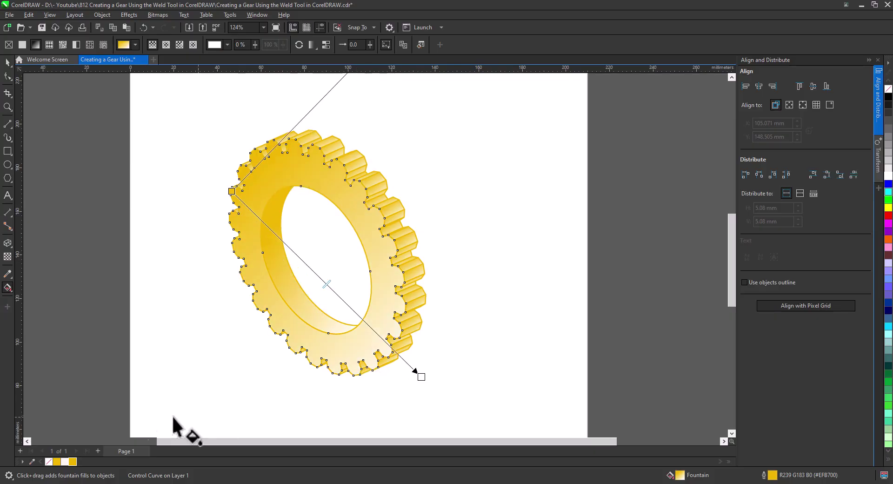
Darken the gear's outline colour to a brownish gold, #C7961A.
double_click(772, 474)
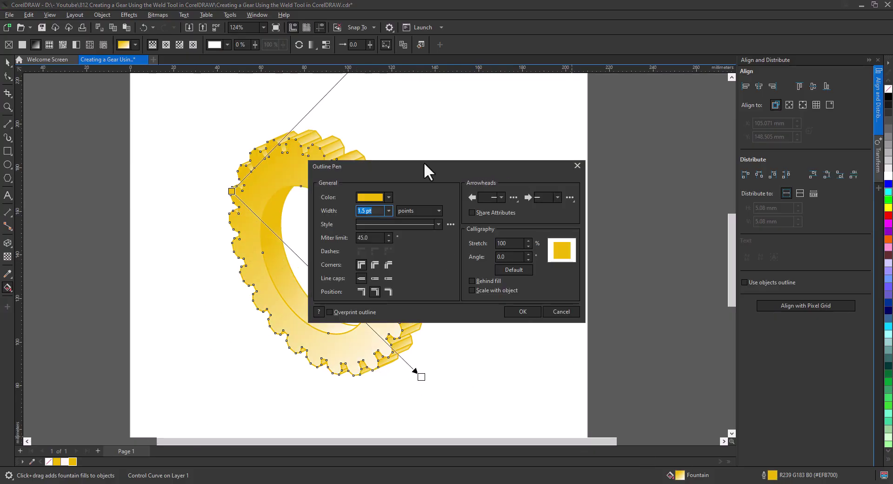
left_click_drag(424, 161, 603, 180)
left_click(566, 215)
left_click(543, 234)
left_click(589, 272)
left_click_drag(589, 272, 592, 272)
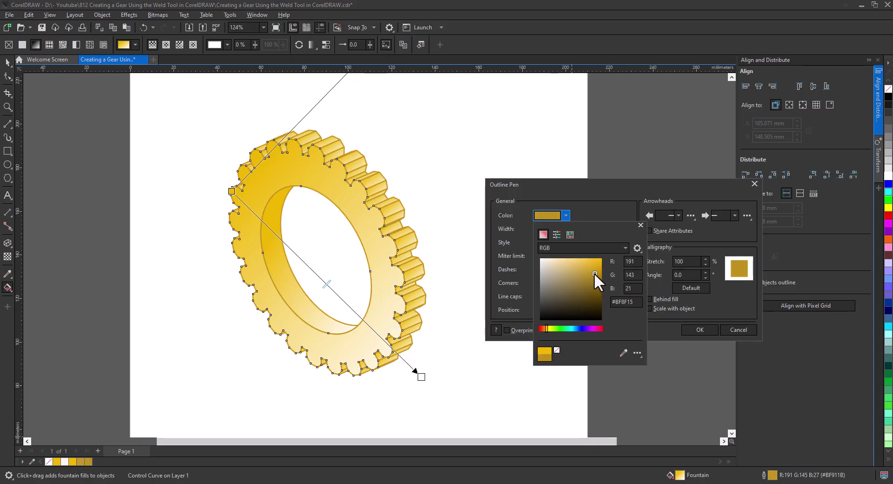
left_click(699, 329)
Reshape the extruded gear's perspective by shifting all four corners slightly, reducing its front face to about 78 by 101 mm.
left_click(7, 62)
left_click(8, 93)
left_click_drag(258, 358, 269, 349)
mouse_move(208, 129)
left_mouse_down()
mouse_move(219, 139)
mouse_move(207, 135)
left_mouse_up()
left_click_drag(385, 150, 374, 150)
left_click_drag(414, 384, 423, 378)
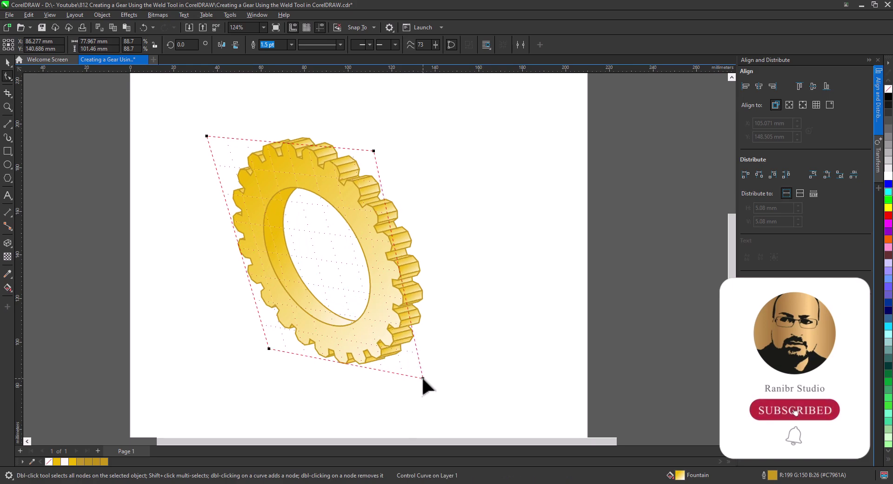
Pull the gear's perspective corners further inward for a narrower, more slanted front face, and deselect the gear.
left_click_drag(208, 137, 217, 155)
mouse_move(374, 150)
left_mouse_down()
mouse_move(395, 127)
mouse_move(370, 154)
left_mouse_up()
left_click_drag(269, 348, 295, 336)
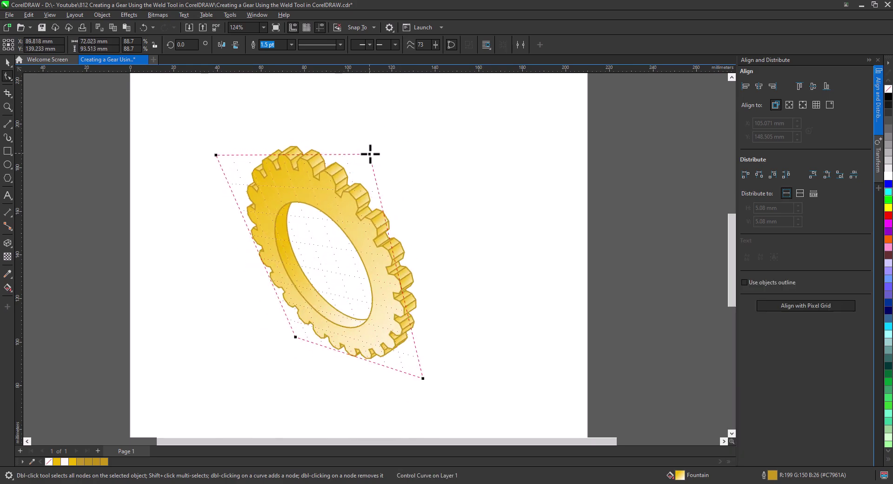
left_click_drag(370, 154, 349, 163)
left_click_drag(423, 379, 419, 370)
left_click_drag(216, 155, 218, 156)
key("space")
left_click(560, 347)
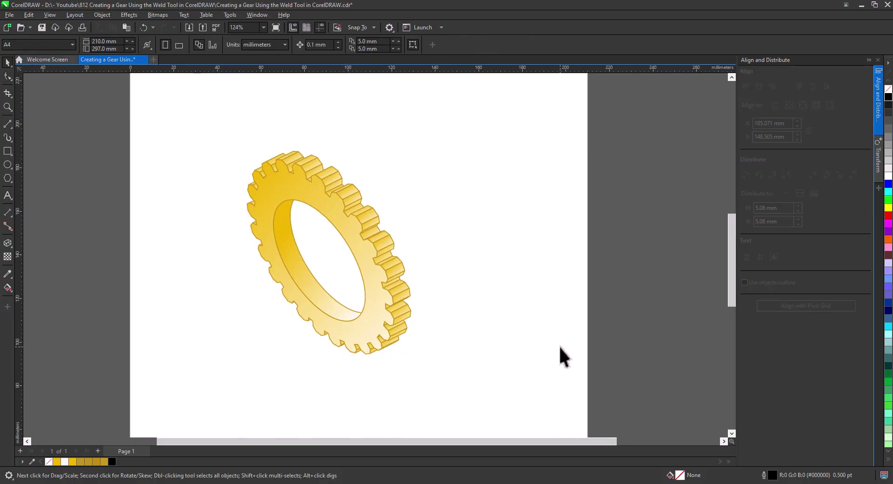